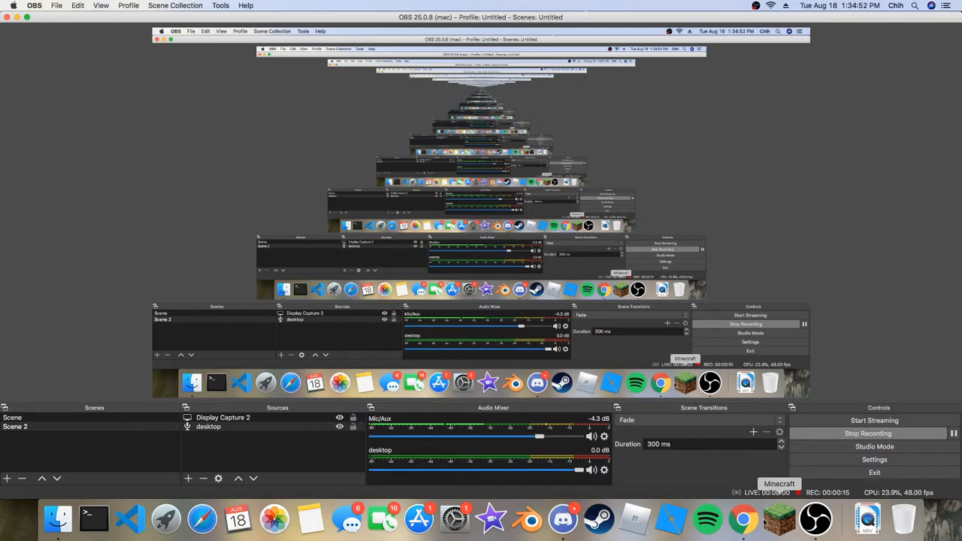
Switch to Discord.
{"action": "left_click", "coordinate": [563, 519]}
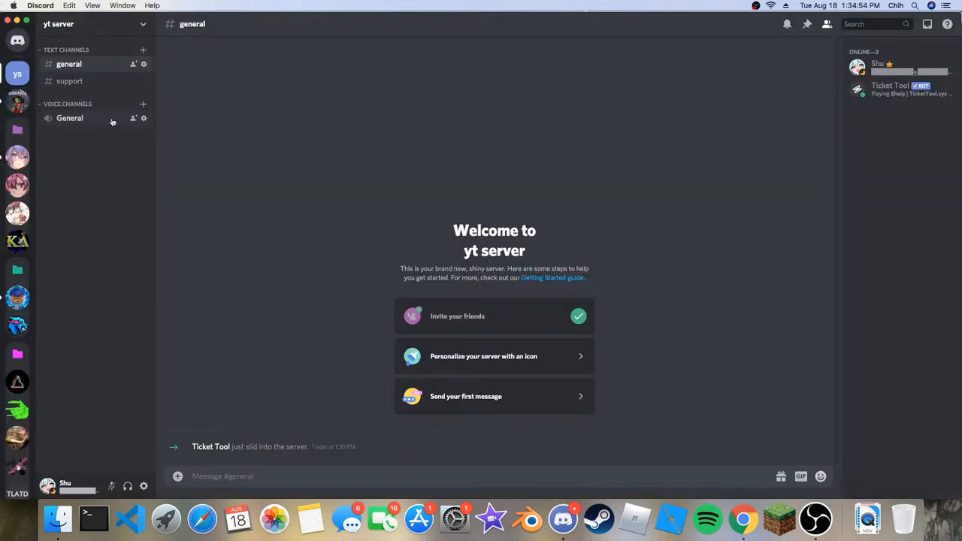
{"action": "scroll", "coordinate": [17, 376], "scroll_direction": "down", "scroll_amount": 2}
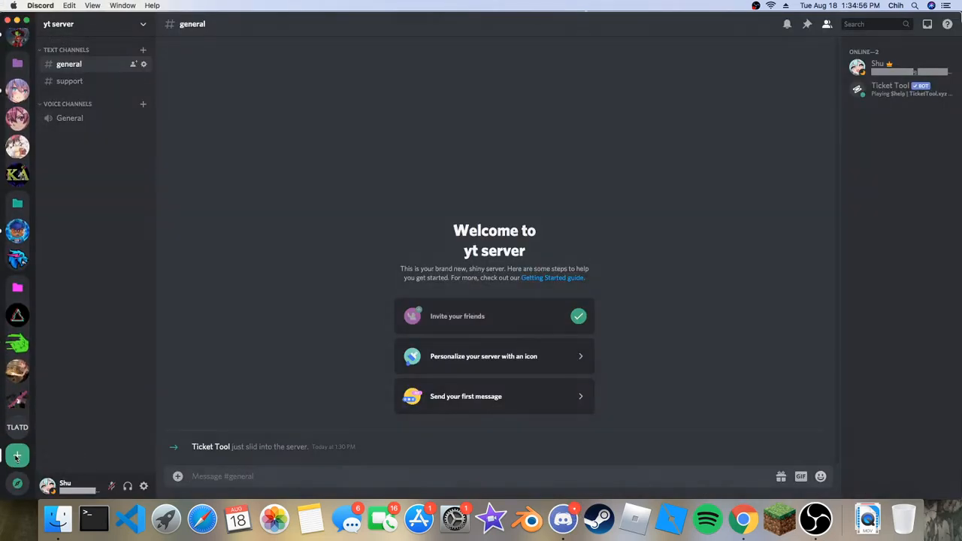
{"action": "left_click", "coordinate": [17, 456]}
{"action": "left_click", "coordinate": [425, 318]}
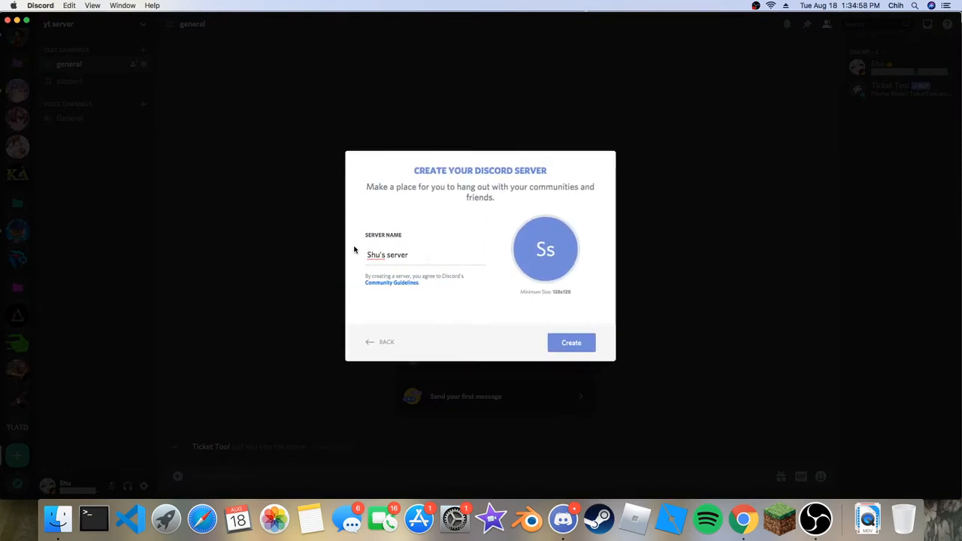
{"action": "left_click", "coordinate": [370, 344]}
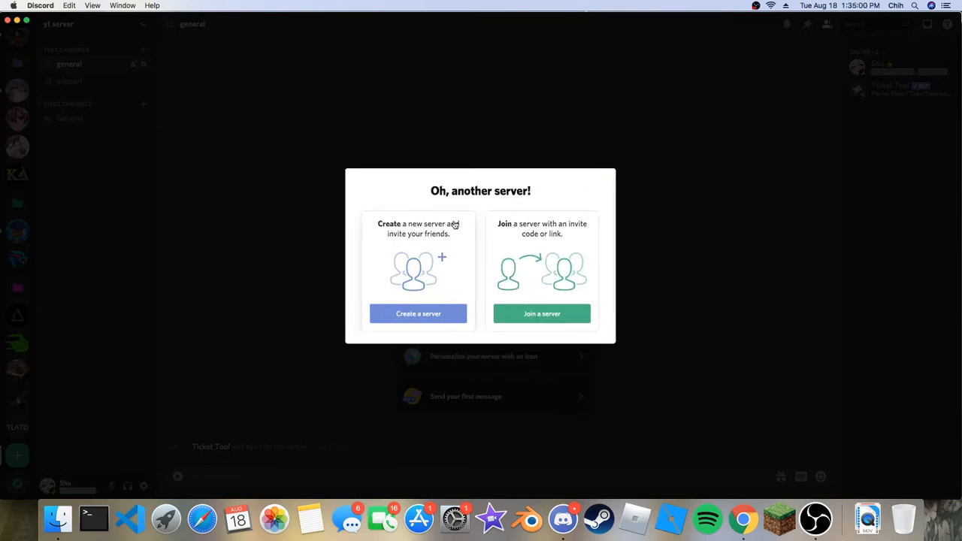
{"action": "left_click", "coordinate": [356, 391]}
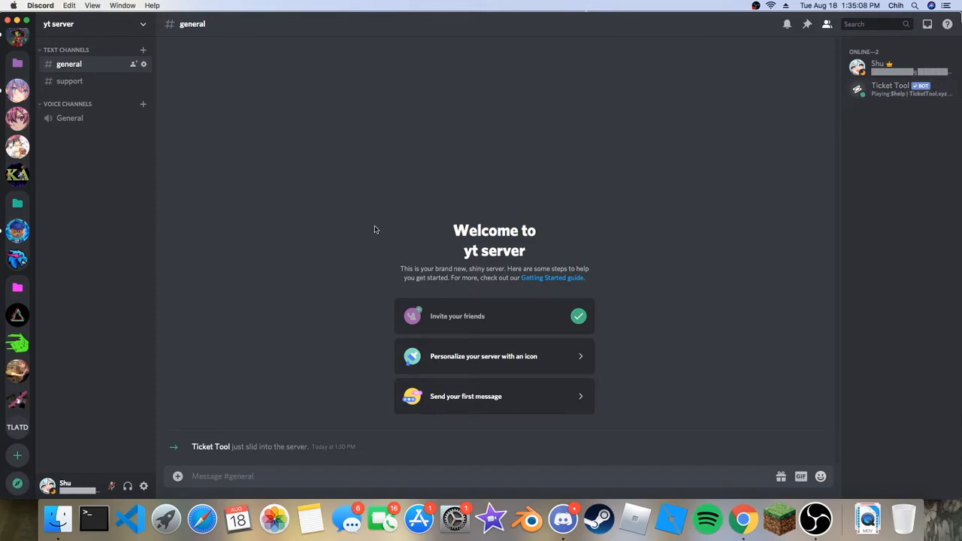
Switch to Chrome, search for "ticket tool discord dashboard" in a new tab and open the Ticket Tool website.
{"action": "key", "text": "ctrl+Right"}
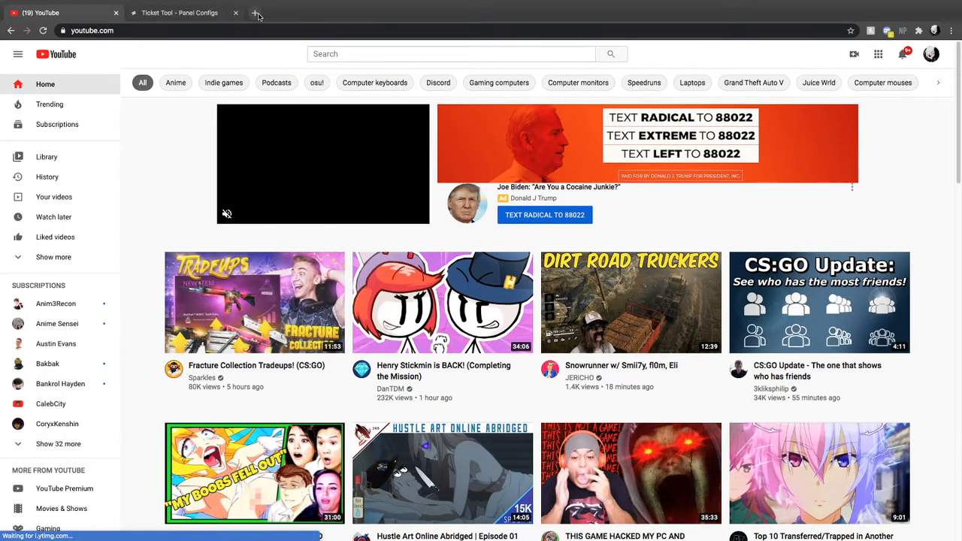
{"action": "left_click", "coordinate": [256, 14]}
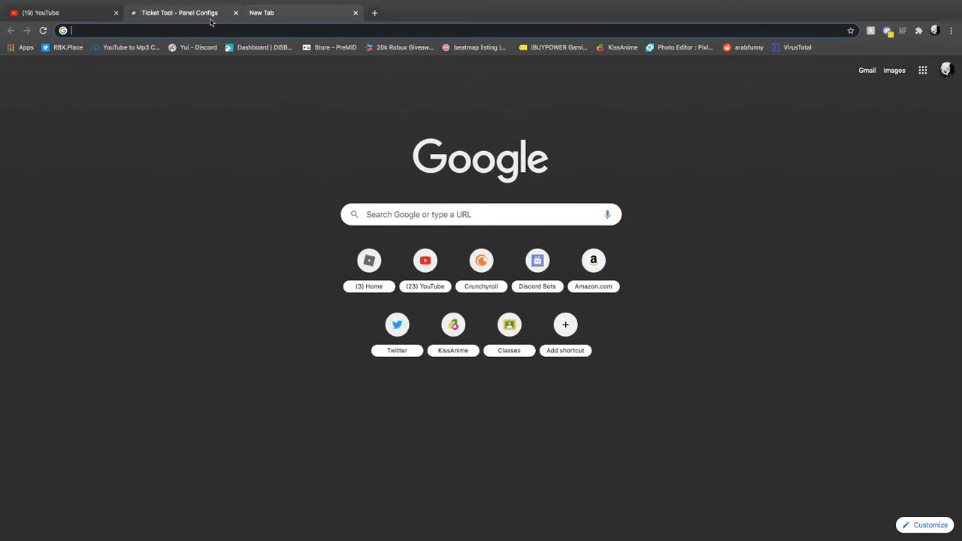
{"action": "type", "text": "tick"}
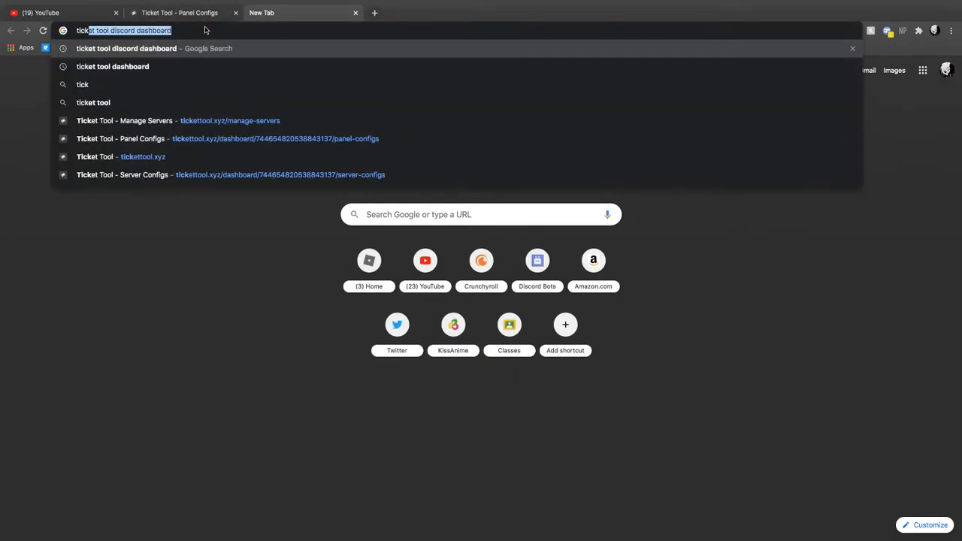
{"action": "key", "text": "Return"}
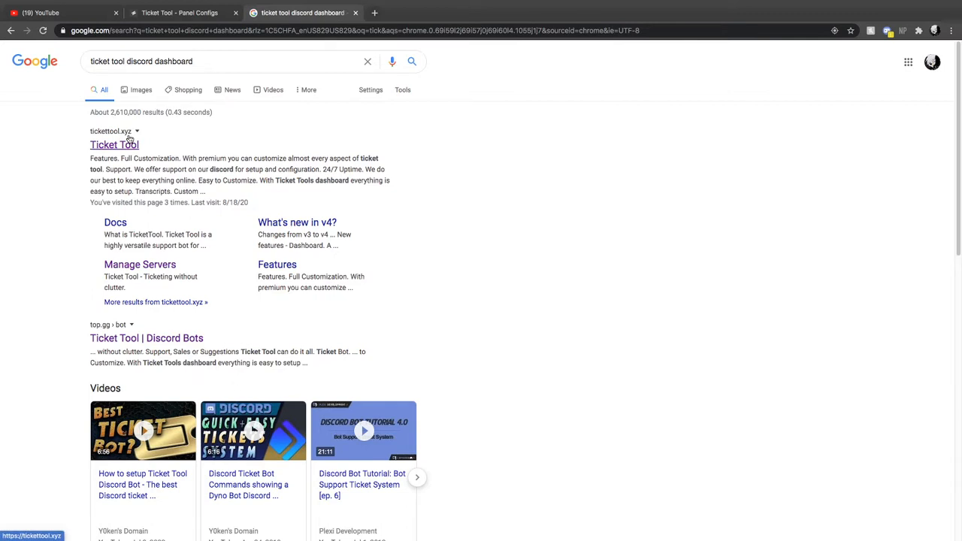
{"action": "left_click", "coordinate": [123, 147]}
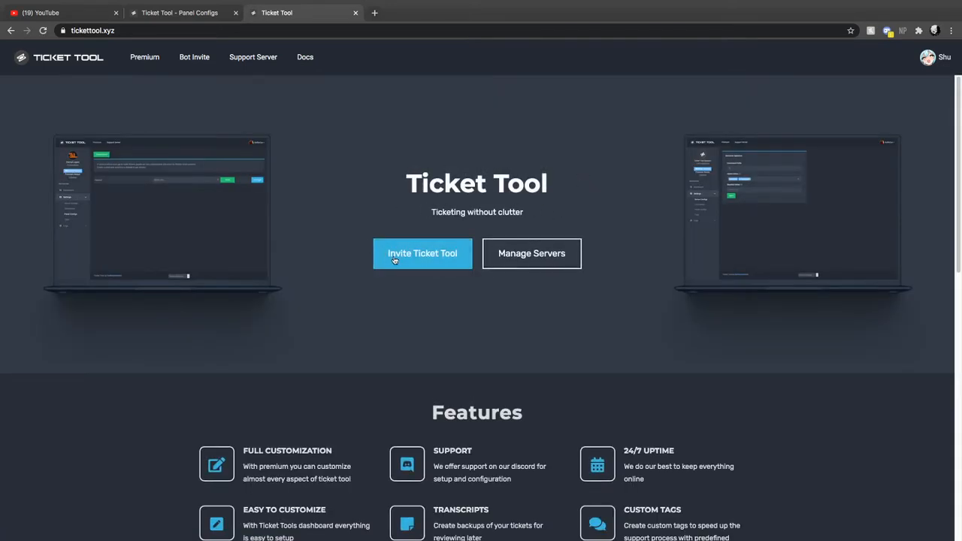
{"action": "left_click", "coordinate": [389, 245]}
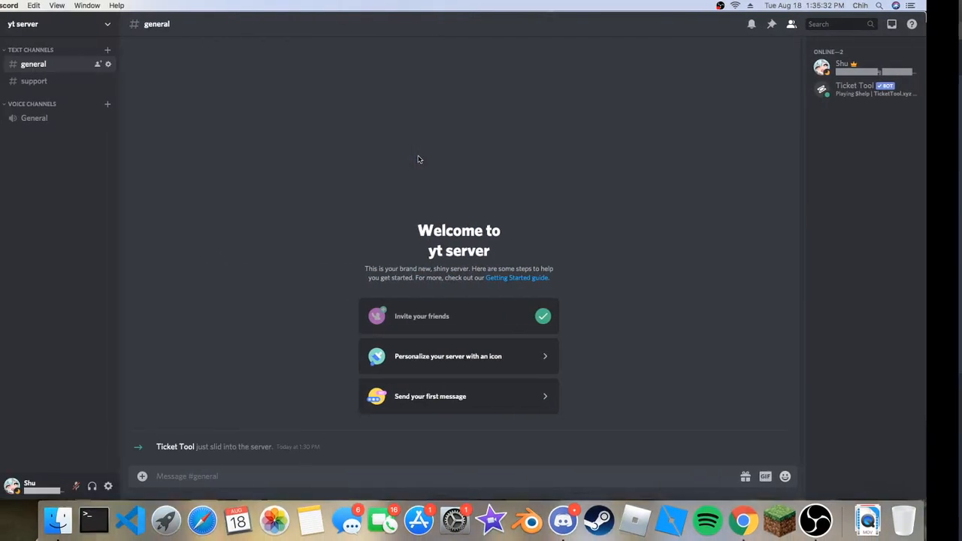
Switch to Discord and assign the Admin role to the owner of yt server.
{"action": "left_click", "coordinate": [867, 90]}
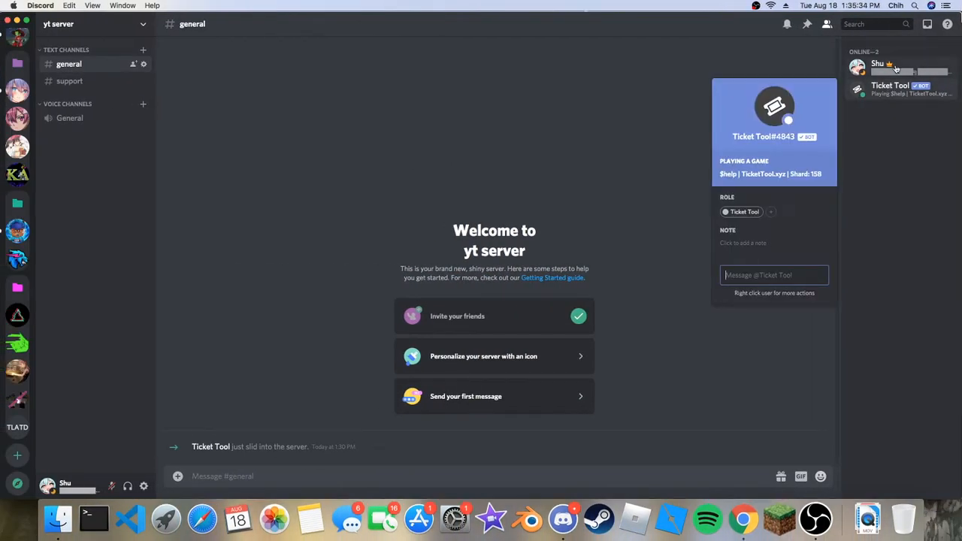
{"action": "left_click", "coordinate": [862, 74]}
{"action": "left_click", "coordinate": [724, 213]}
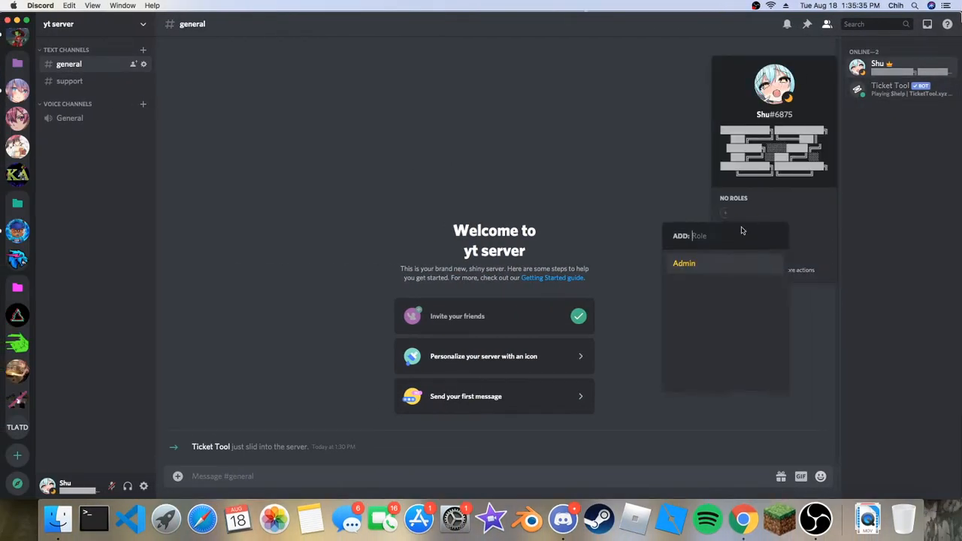
{"action": "left_click", "coordinate": [695, 266]}
{"action": "left_click", "coordinate": [565, 161]}
{"action": "left_click", "coordinate": [896, 74]}
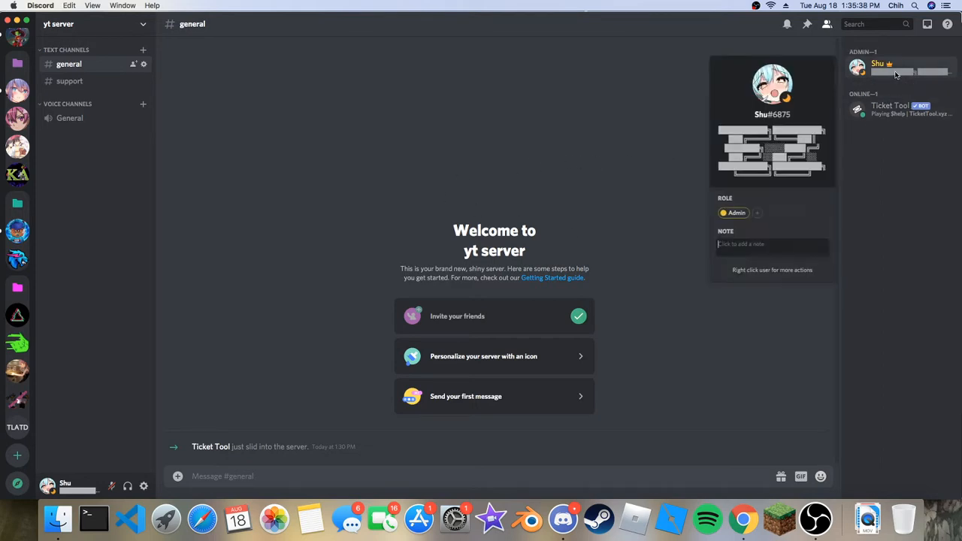
{"action": "key", "text": "Escape"}
Examine the Admin role's settings and permissions in the yt server settings, and leave the settings.
{"action": "left_click", "coordinate": [75, 24]}
{"action": "left_click", "coordinate": [75, 86]}
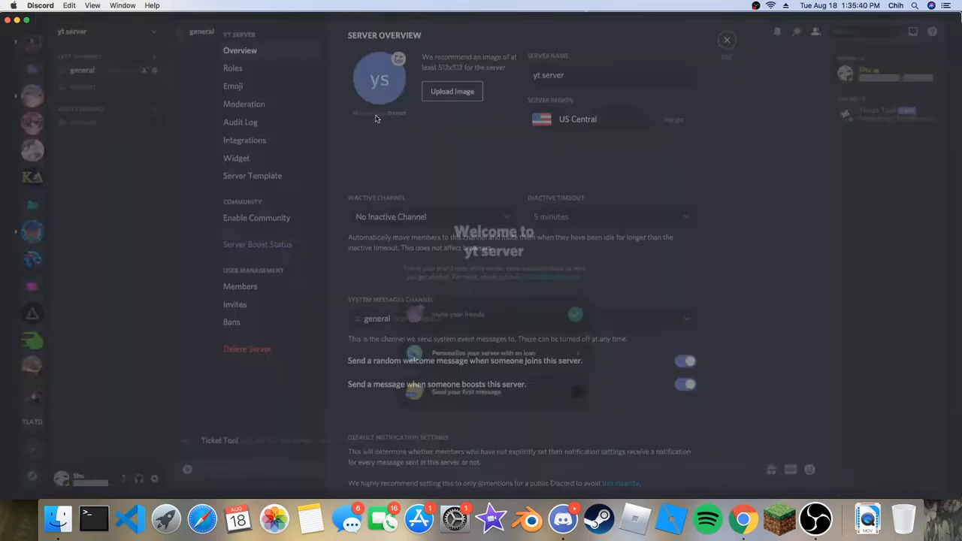
{"action": "left_click", "coordinate": [252, 78]}
{"action": "left_click", "coordinate": [391, 78]}
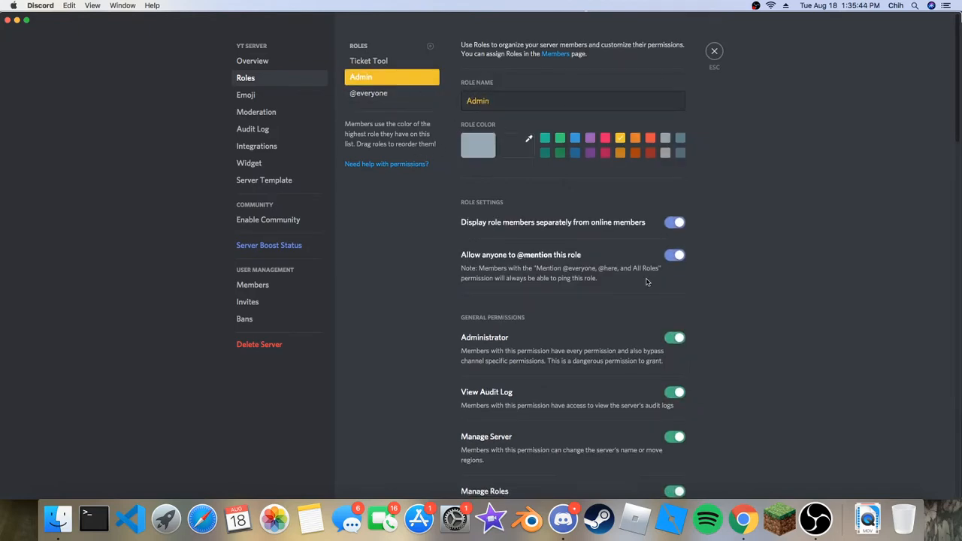
{"action": "scroll", "coordinate": [647, 282], "scroll_direction": "down", "scroll_amount": 10}
{"action": "scroll", "coordinate": [667, 225], "scroll_direction": "up", "scroll_amount": 10}
{"action": "left_click", "coordinate": [714, 51]}
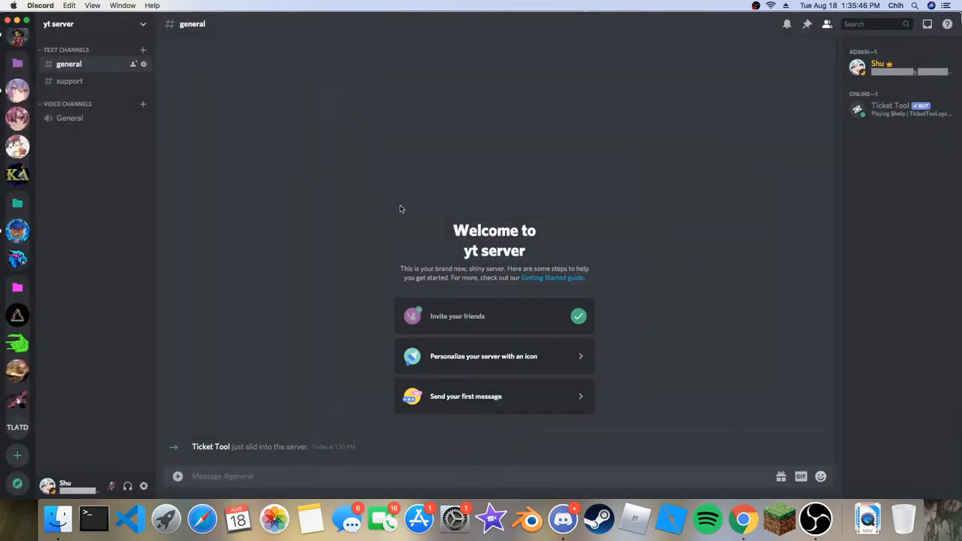
Return to Ticket Tool in Chrome and open the Panel Configs page for managing yt server.
{"action": "key", "text": "ctrl+Right"}
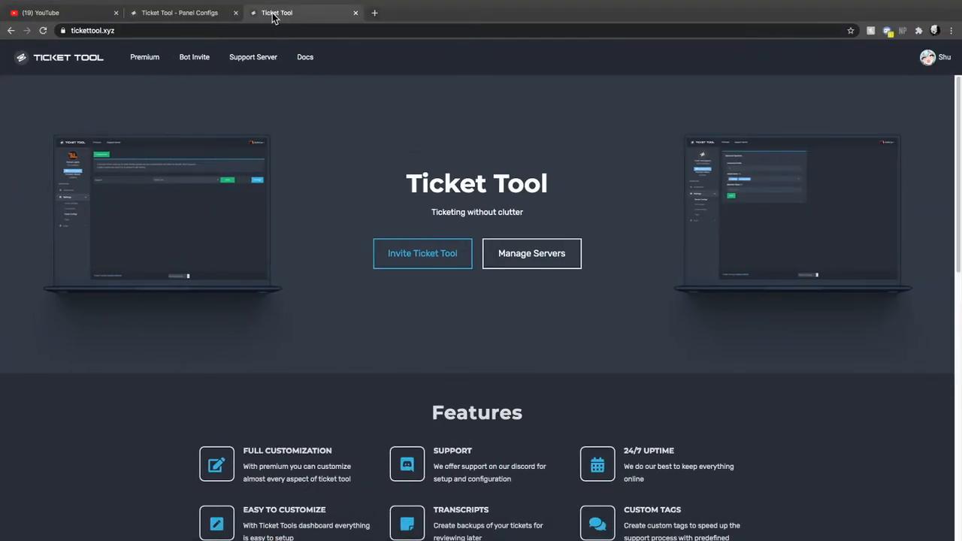
{"action": "left_click", "coordinate": [517, 259]}
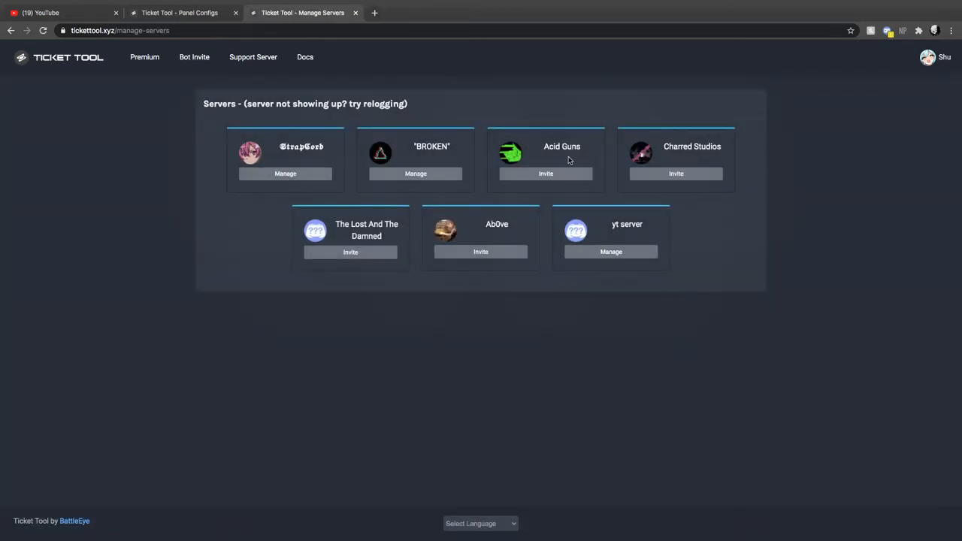
{"action": "left_click", "coordinate": [612, 254]}
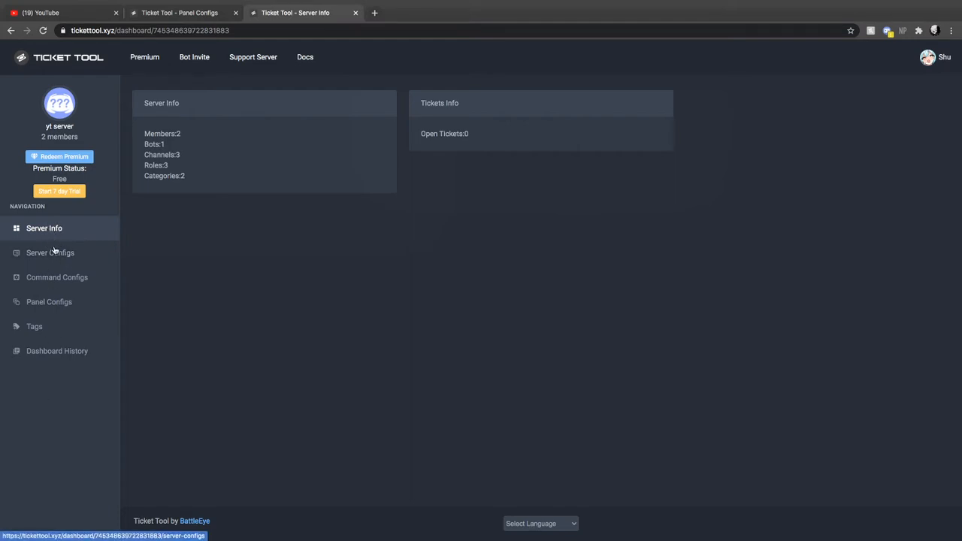
{"action": "left_click", "coordinate": [50, 303]}
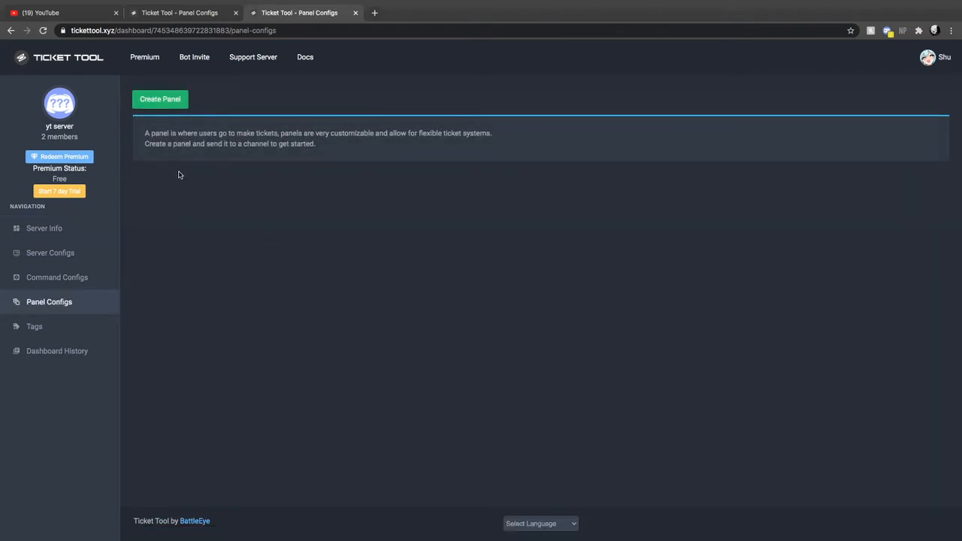
Start a new ticket panel named Support with Admin as its support team role.
{"action": "left_click", "coordinate": [157, 98]}
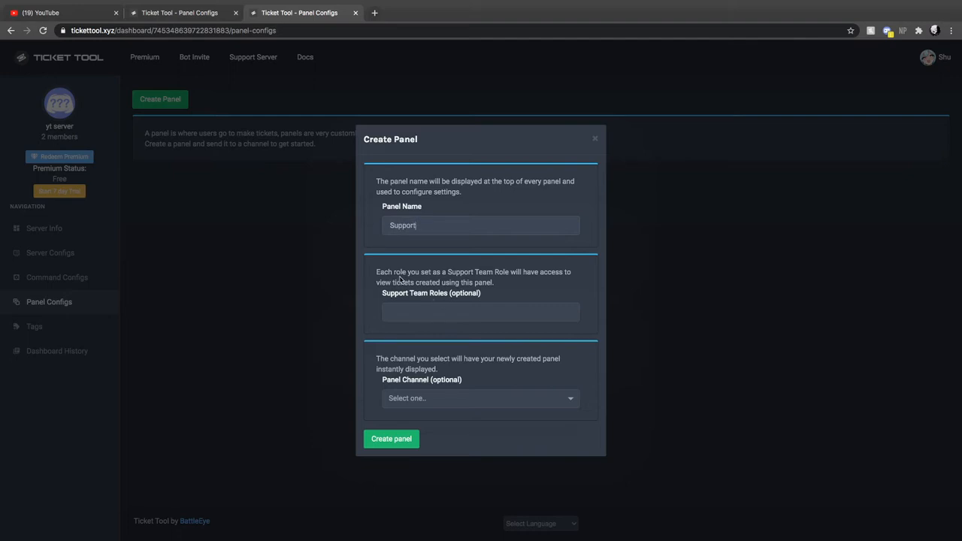
{"action": "left_click", "coordinate": [429, 309]}
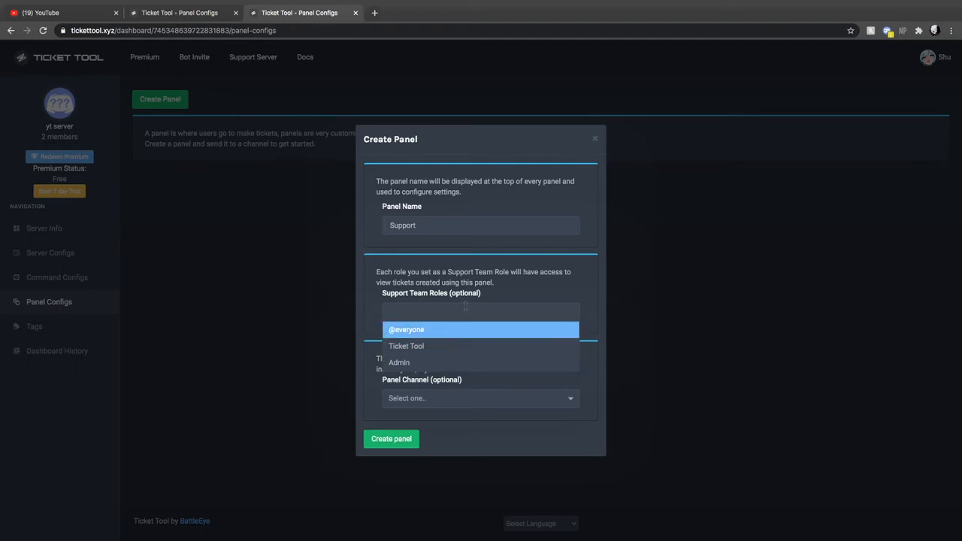
{"action": "left_click", "coordinate": [423, 366]}
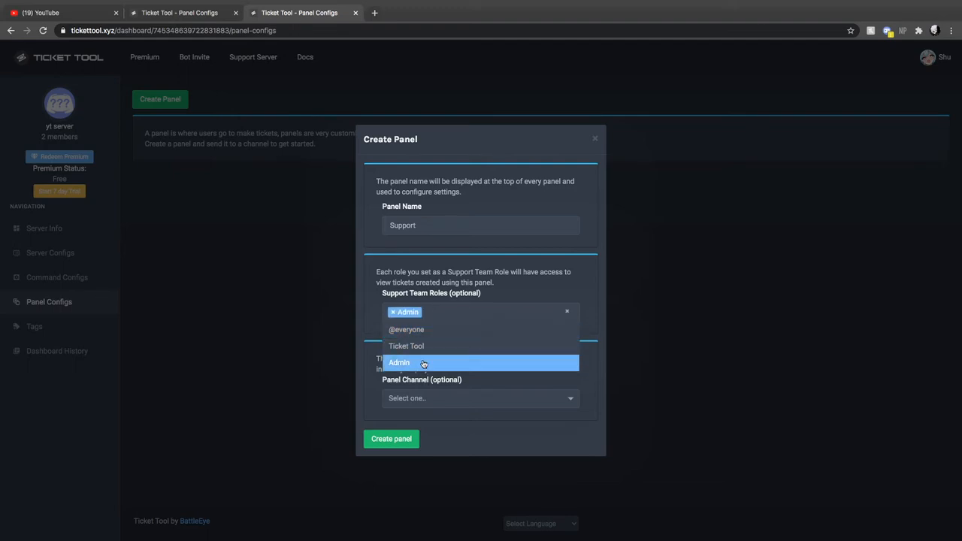
{"action": "left_click", "coordinate": [596, 365]}
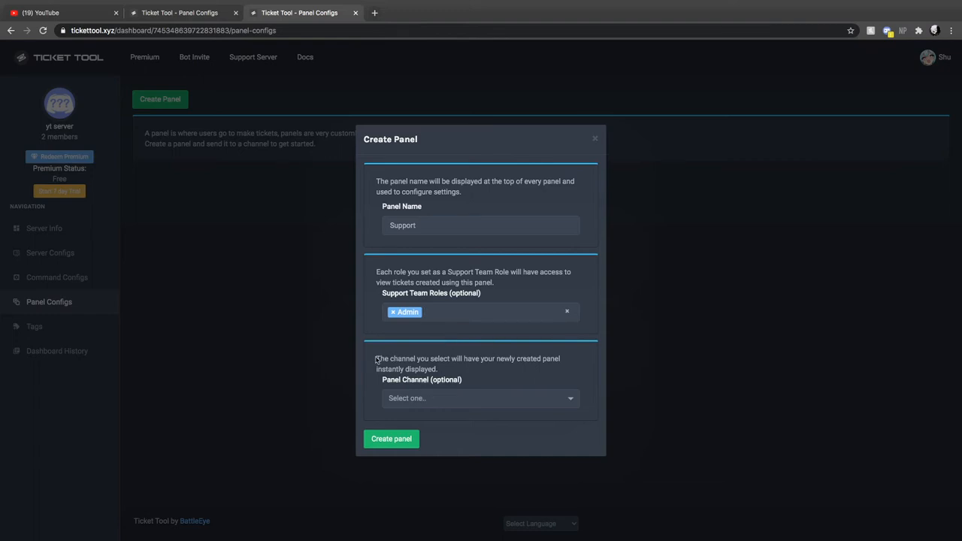
Set the panel channel to support, create the panel and close the creation form.
{"action": "left_click_drag", "start_coordinate": [377, 360], "coordinate": [571, 359]}
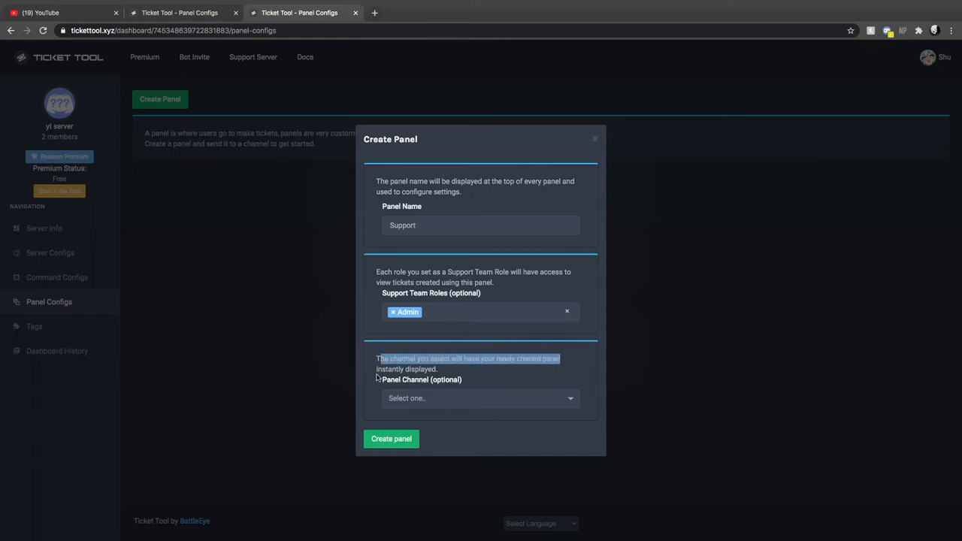
{"action": "left_click", "coordinate": [424, 397]}
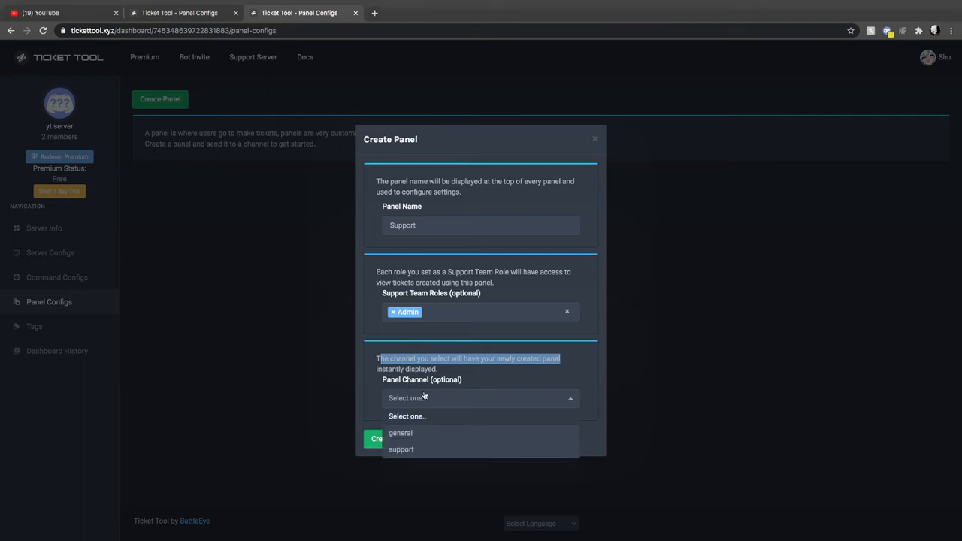
{"action": "left_click", "coordinate": [422, 451]}
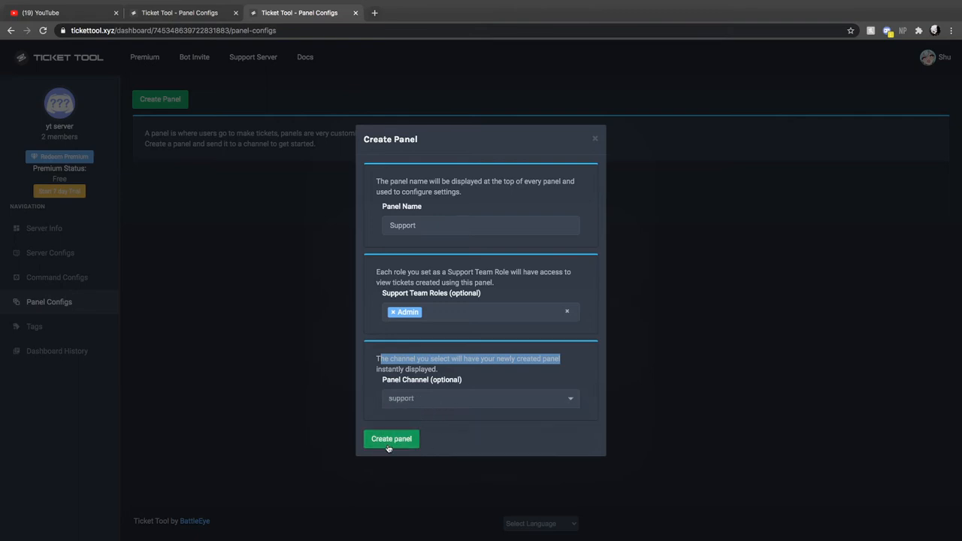
{"action": "left_click", "coordinate": [392, 440]}
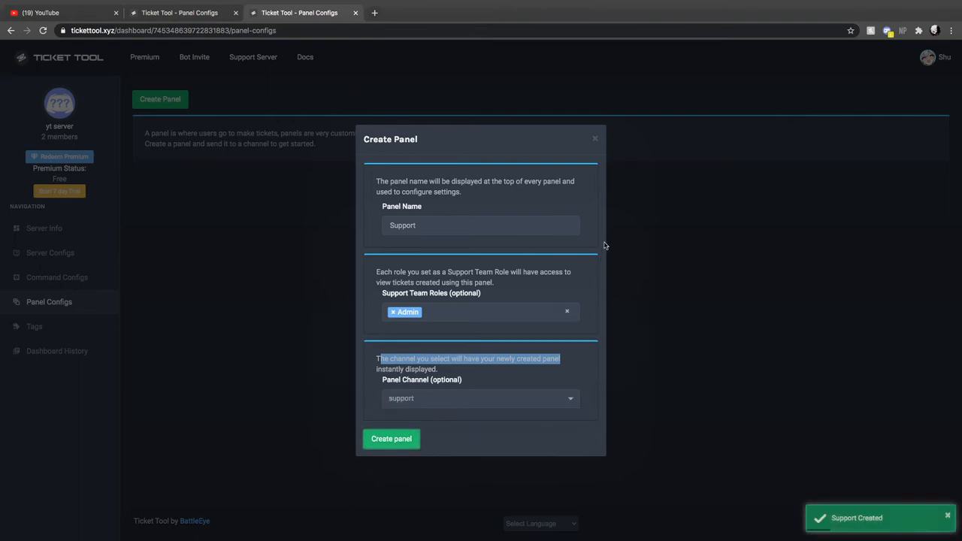
{"action": "left_click", "coordinate": [599, 137]}
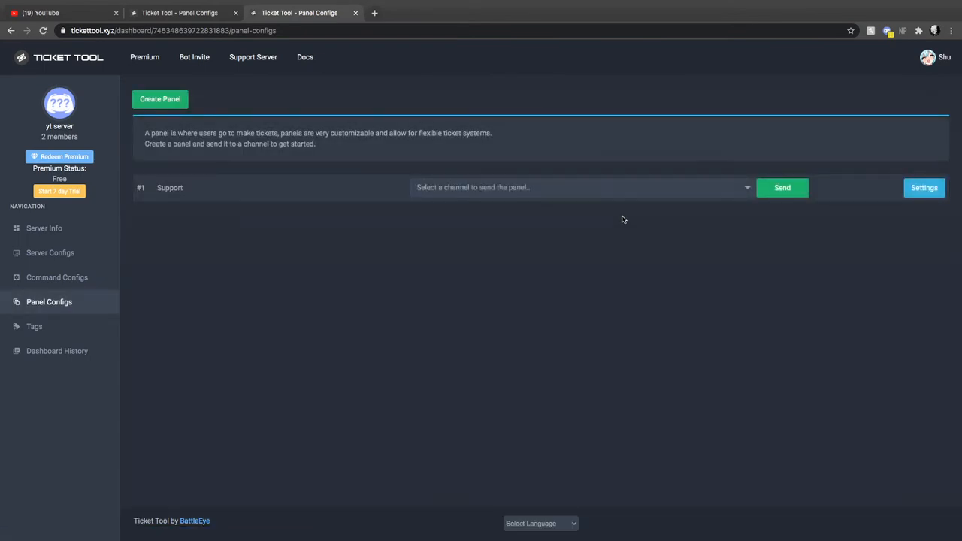
Switch to Discord, create a ticket by reacting to the panel message in the support channel, and open the new ticket channel.
{"action": "key", "text": "ctrl+Left"}
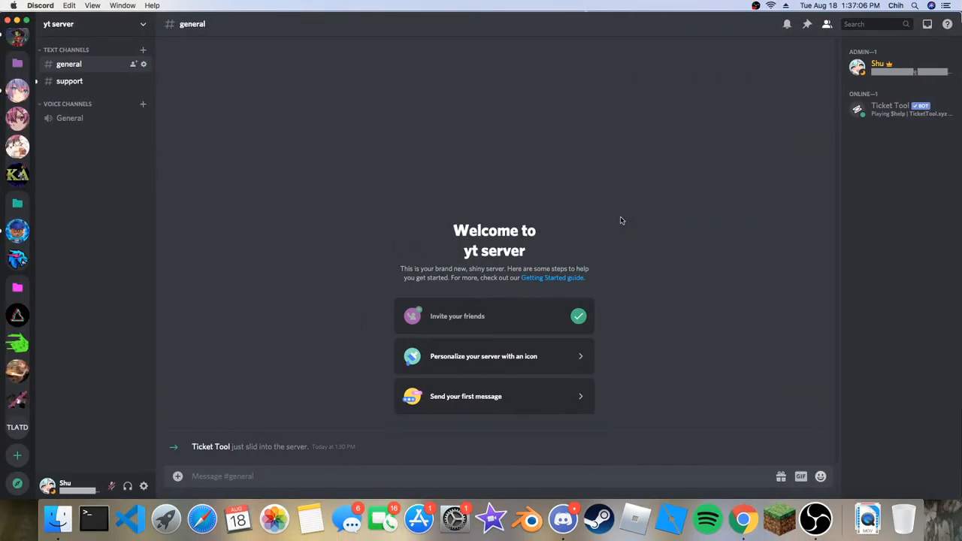
{"action": "left_click", "coordinate": [71, 81]}
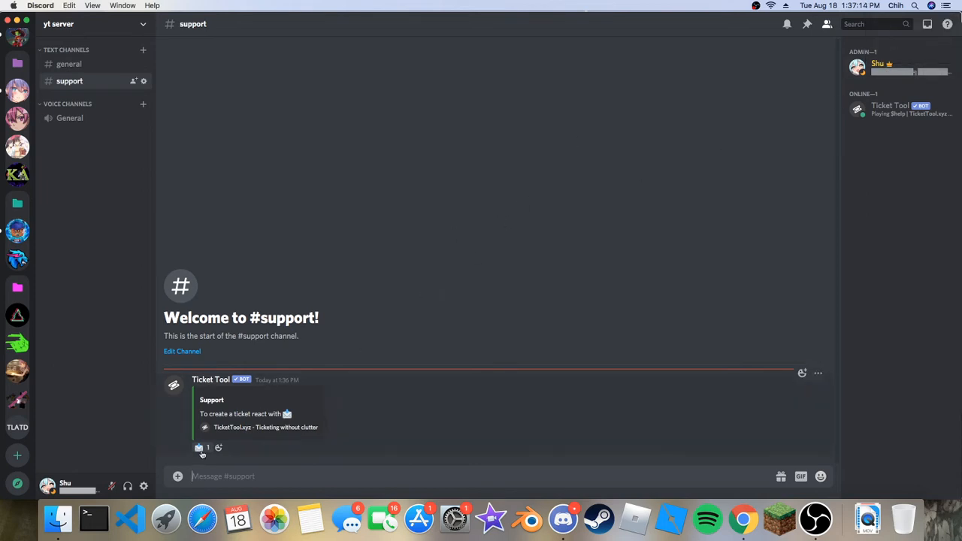
{"action": "left_click", "coordinate": [198, 448]}
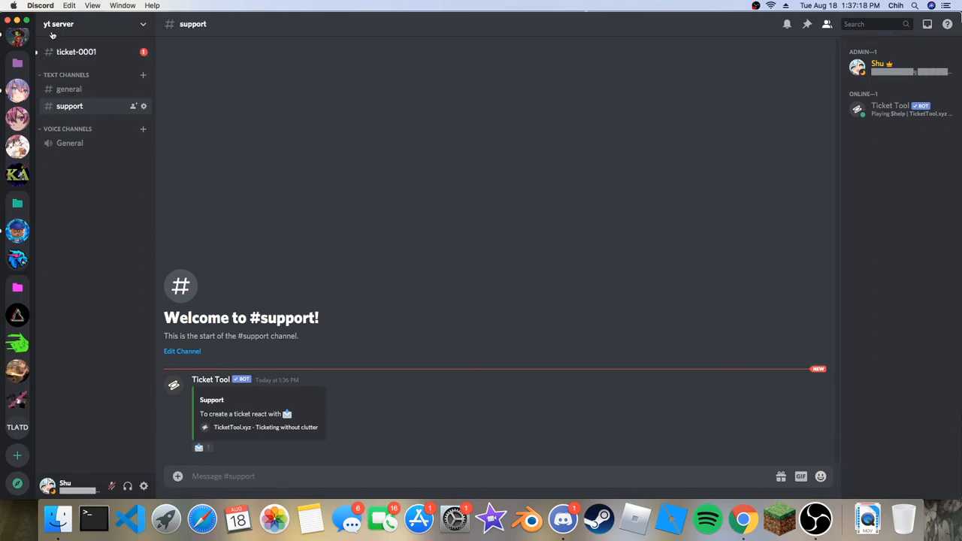
{"action": "left_click", "coordinate": [71, 52]}
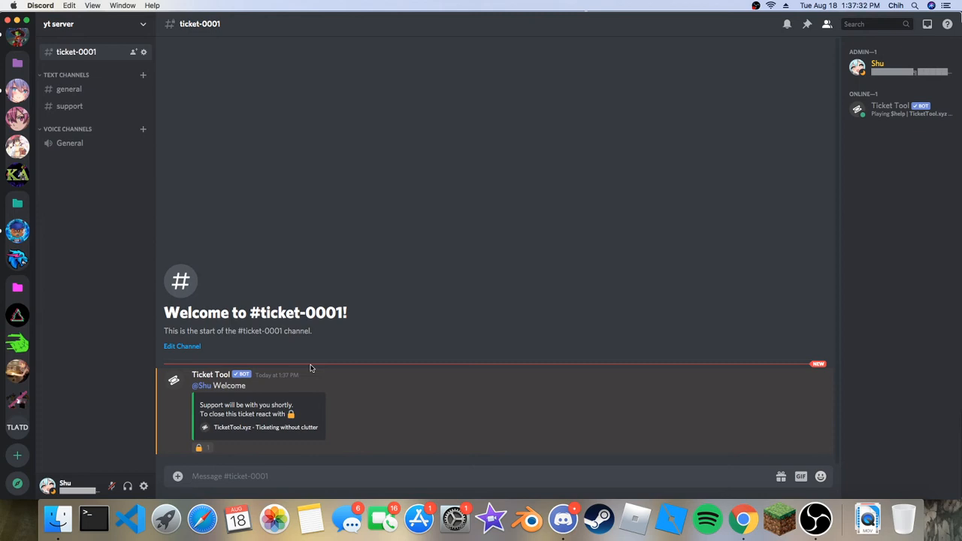
Check the roles of the member listed under Admin in the ticket channel, close the profile and open the support channel.
{"action": "left_click", "coordinate": [901, 71]}
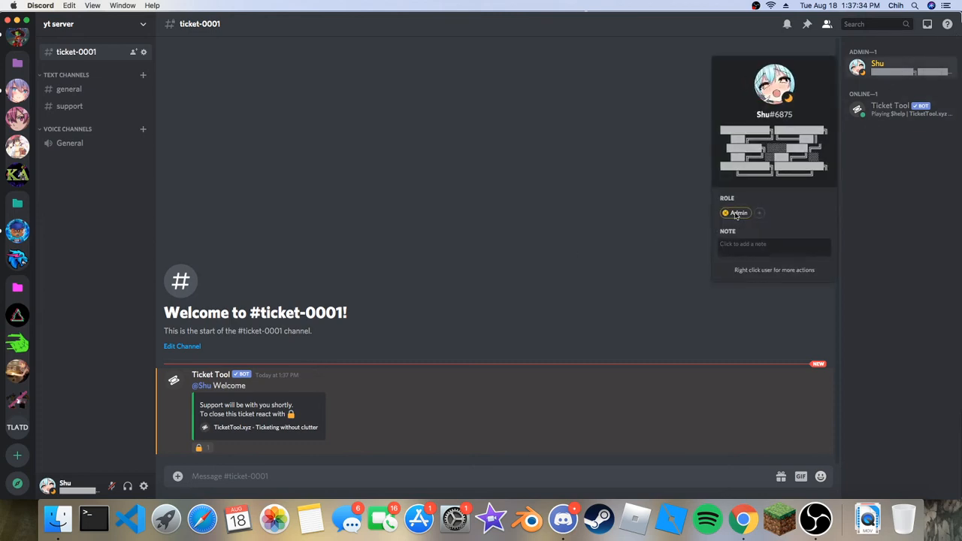
{"action": "left_click", "coordinate": [698, 205]}
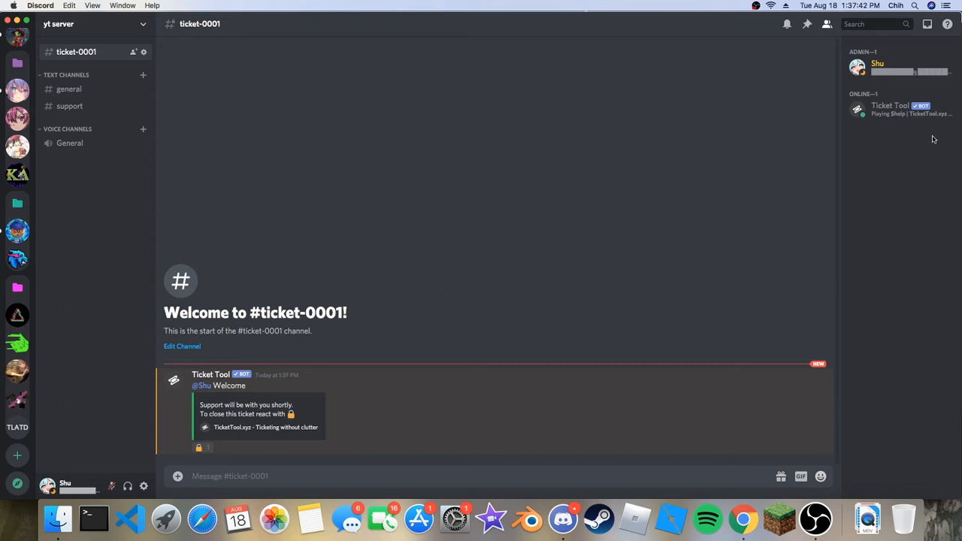
{"action": "left_click", "coordinate": [903, 69]}
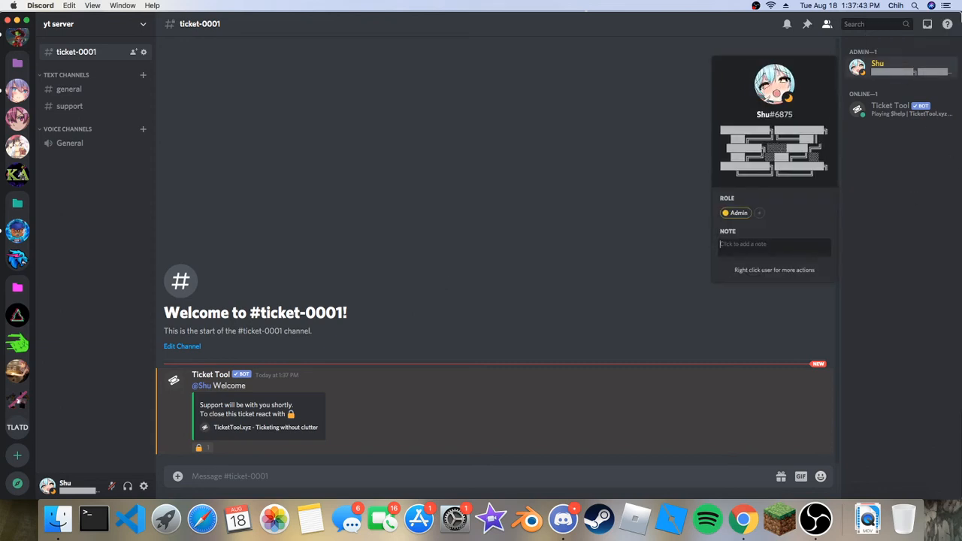
{"action": "left_click", "coordinate": [507, 185]}
{"action": "left_click", "coordinate": [83, 106]}
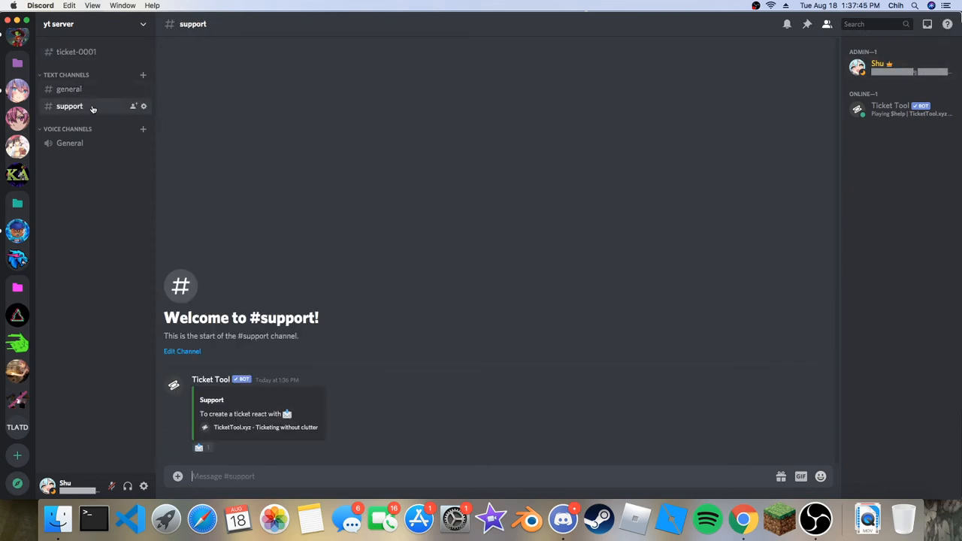
Examine the first founder's roles on the StrapCord server, look at GodTheGamer's server and return to yt server.
{"action": "left_click", "coordinate": [18, 118]}
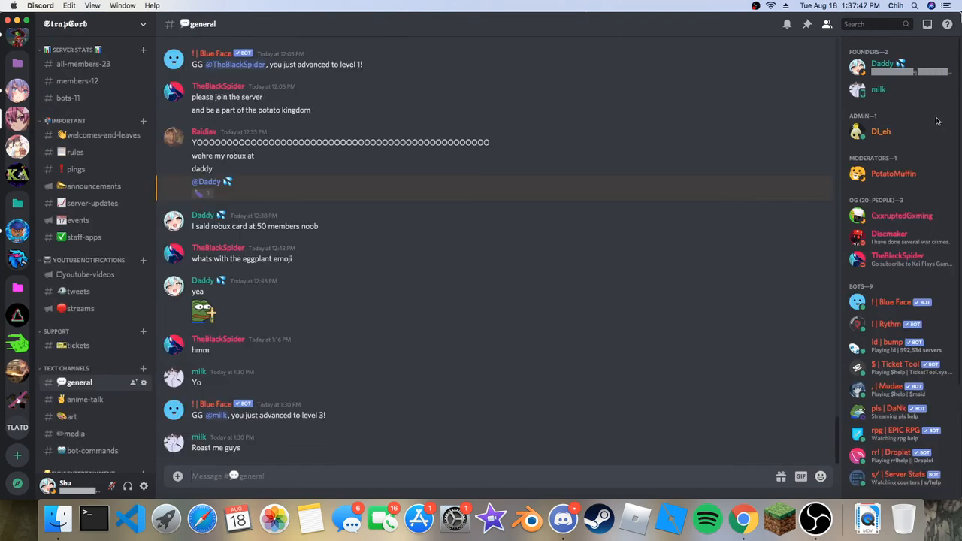
{"action": "left_click", "coordinate": [882, 66]}
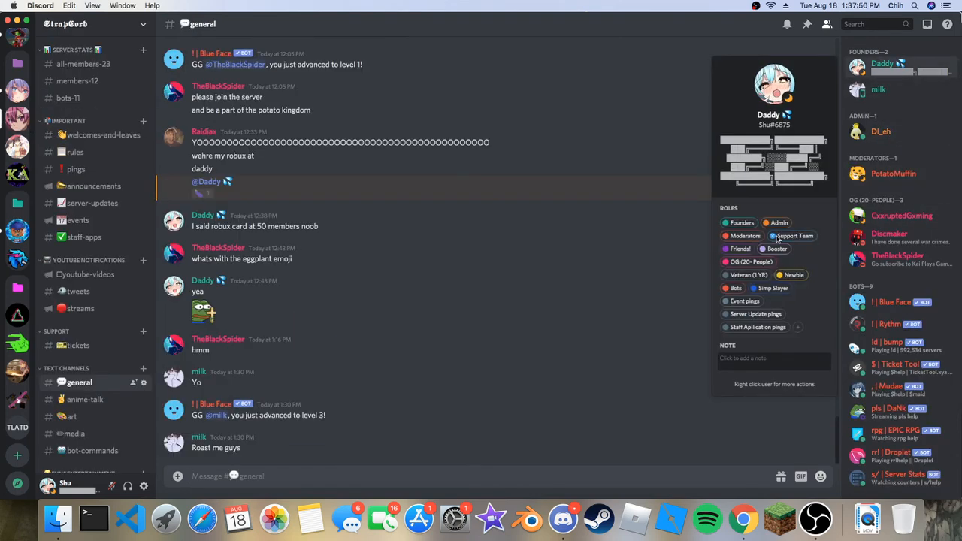
{"action": "left_click", "coordinate": [18, 230]}
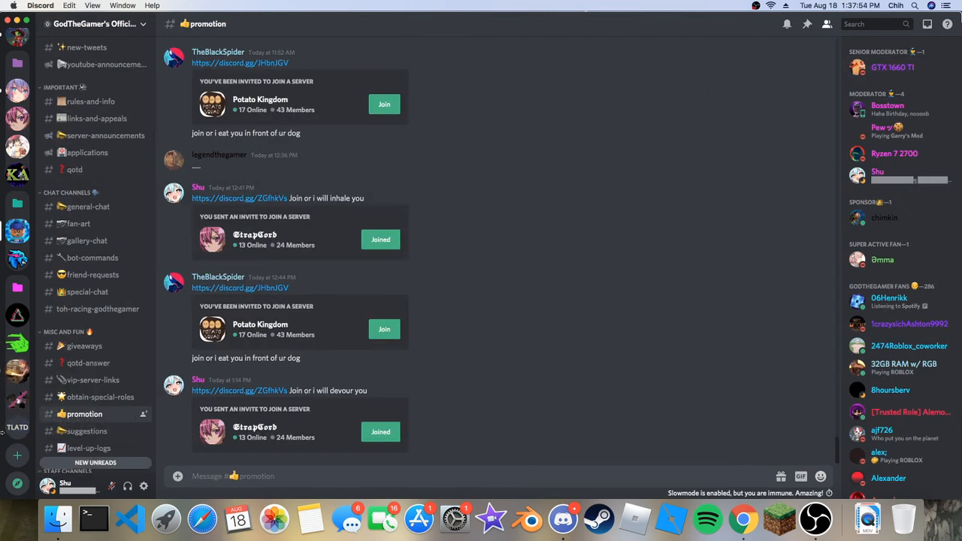
{"action": "scroll", "coordinate": [17, 73], "scroll_direction": "up", "scroll_amount": 2}
{"action": "left_click", "coordinate": [17, 73]}
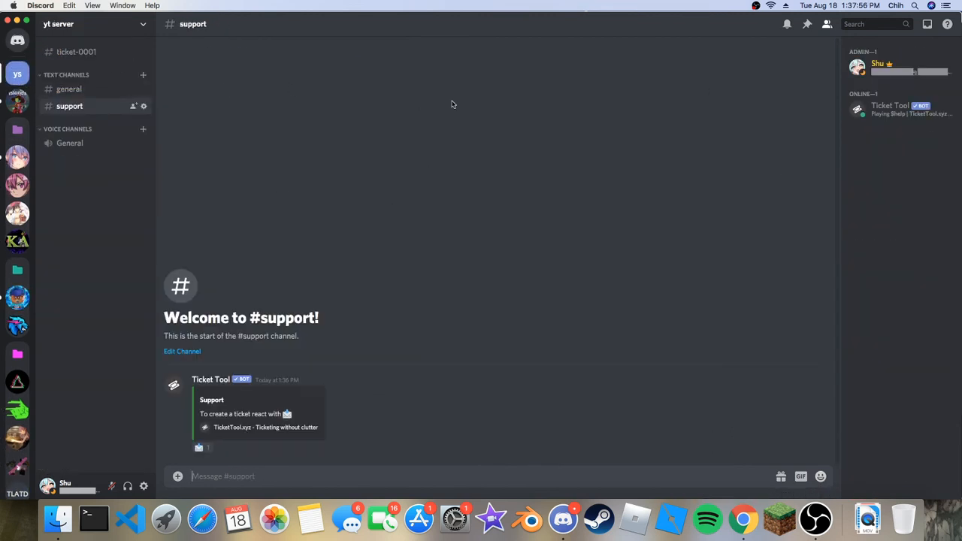